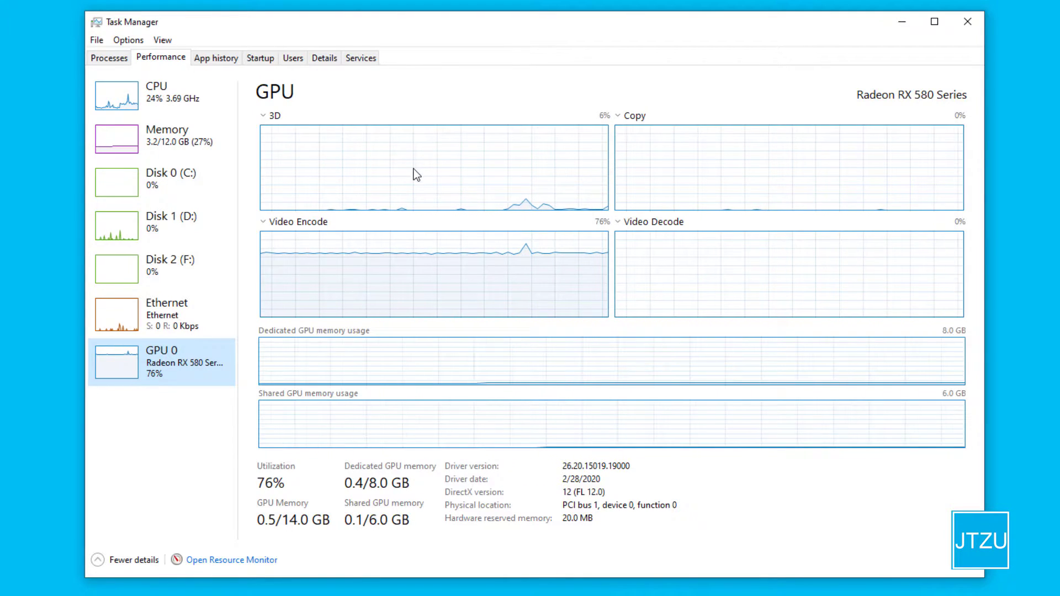
Trace the ~75% GPU load from Radeon Settings: Host Service to AMDRSServ.exe (PID 11404) in Details.
left_click(114, 58)
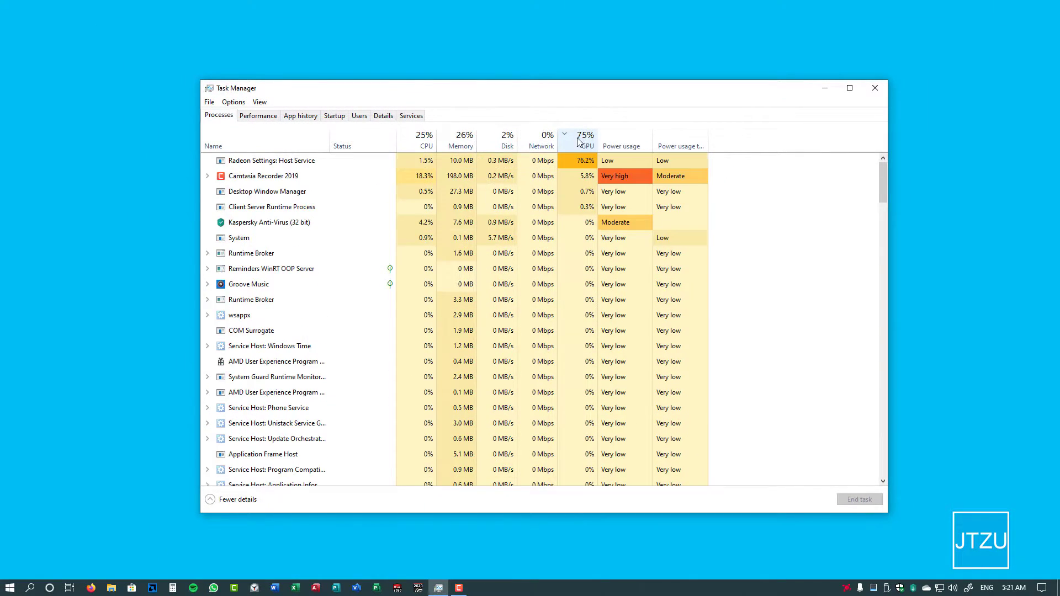
left_click(256, 160)
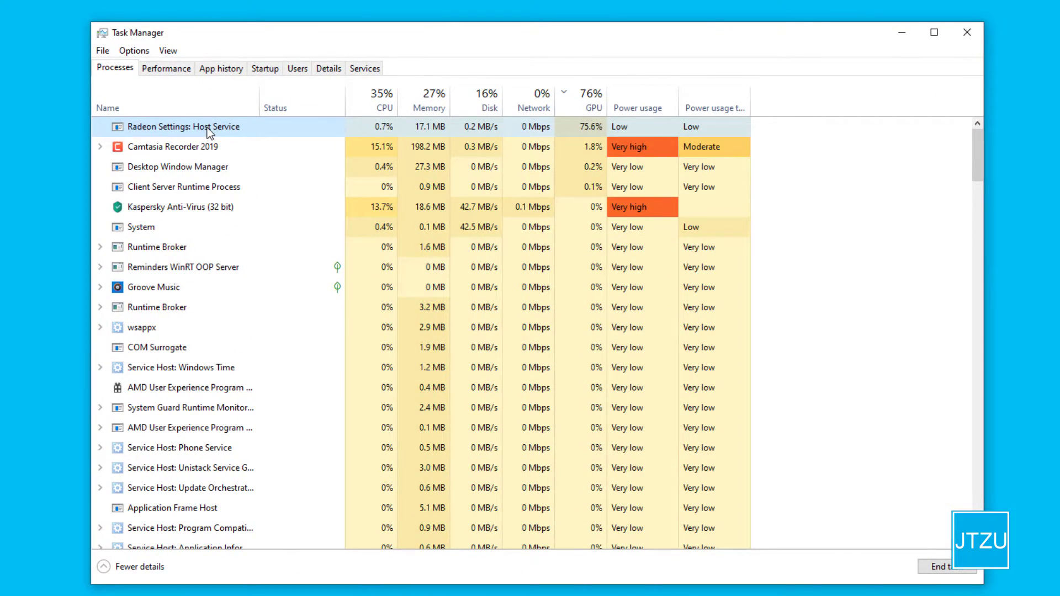
right_click(207, 128)
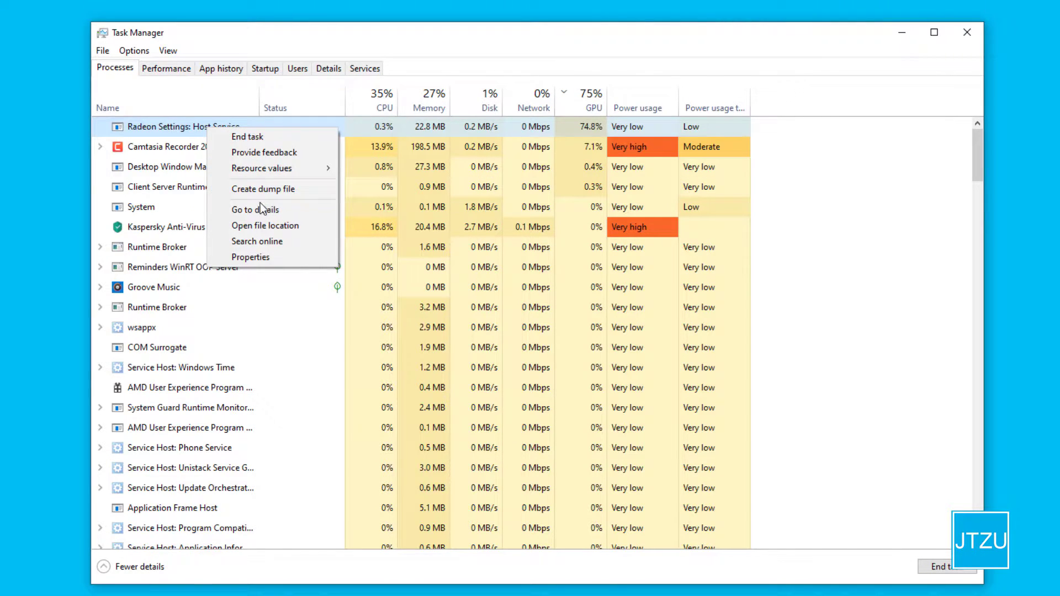
left_click(281, 212)
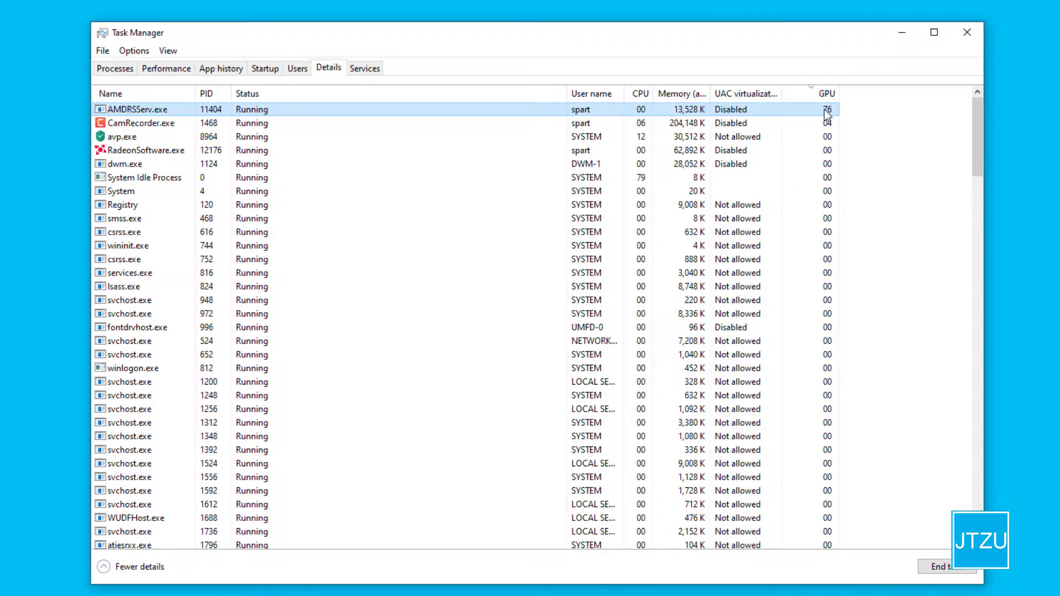
Show AMD Radeon Software's Home page with recent games, driver status and media capture tools.
left_click(167, 69)
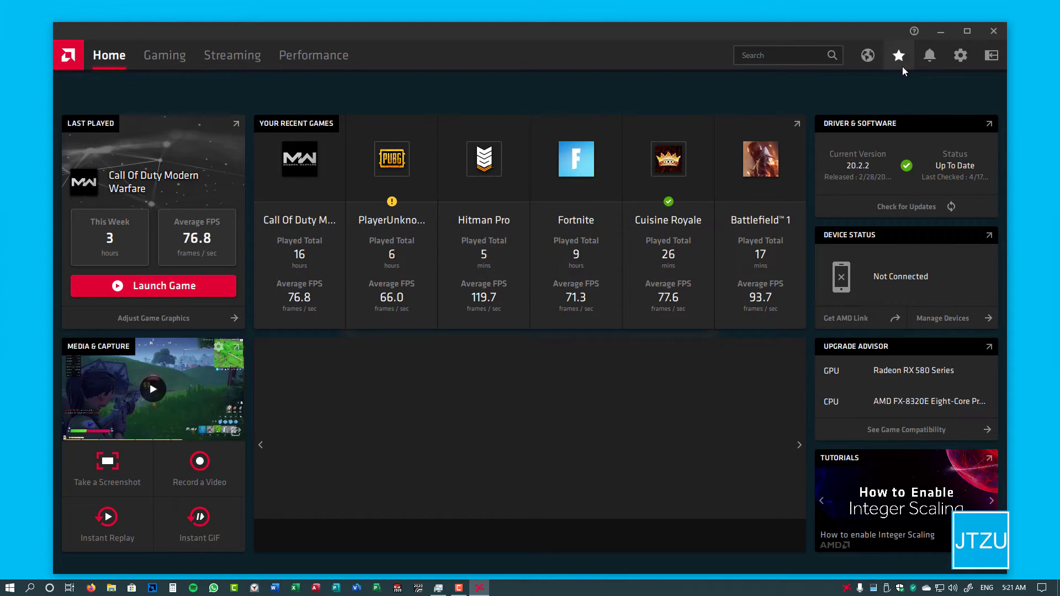
Set Instant Replay to Disabled in Radeon Software's General settings and hide the window.
left_click(960, 56)
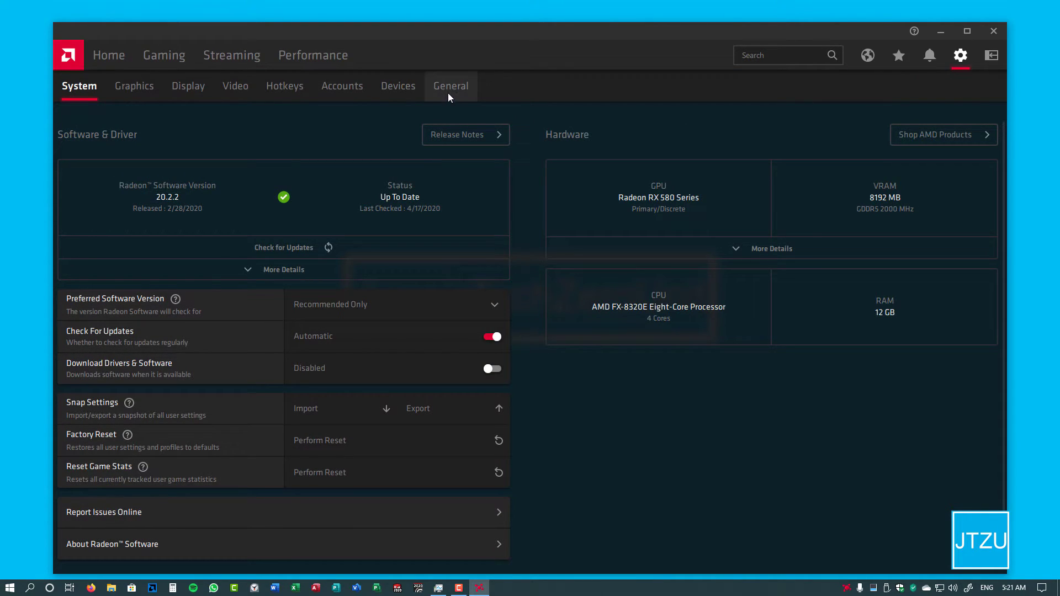
left_click(455, 86)
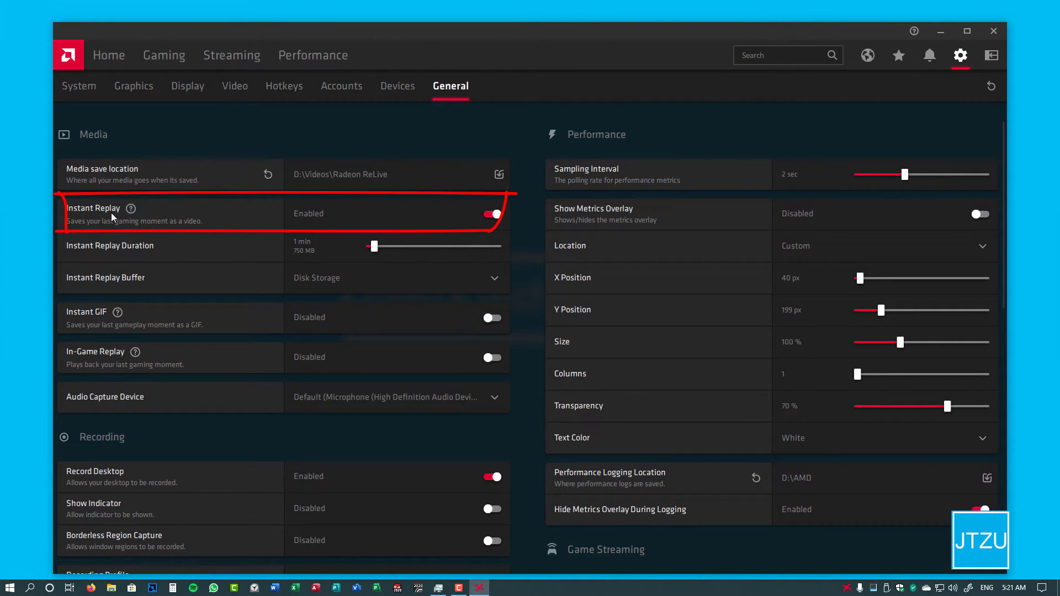
left_click(414, 218)
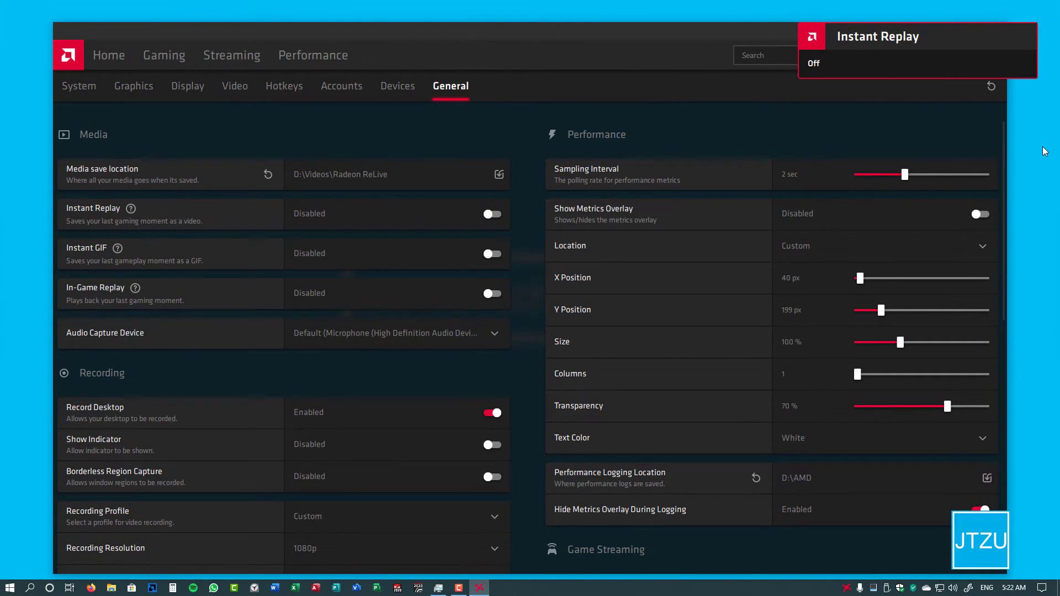
left_click(484, 587)
Verify GPU 0 is near 1% and AMDRSServ.exe near 0% GPU, then minimize Task Manager.
left_click(439, 587)
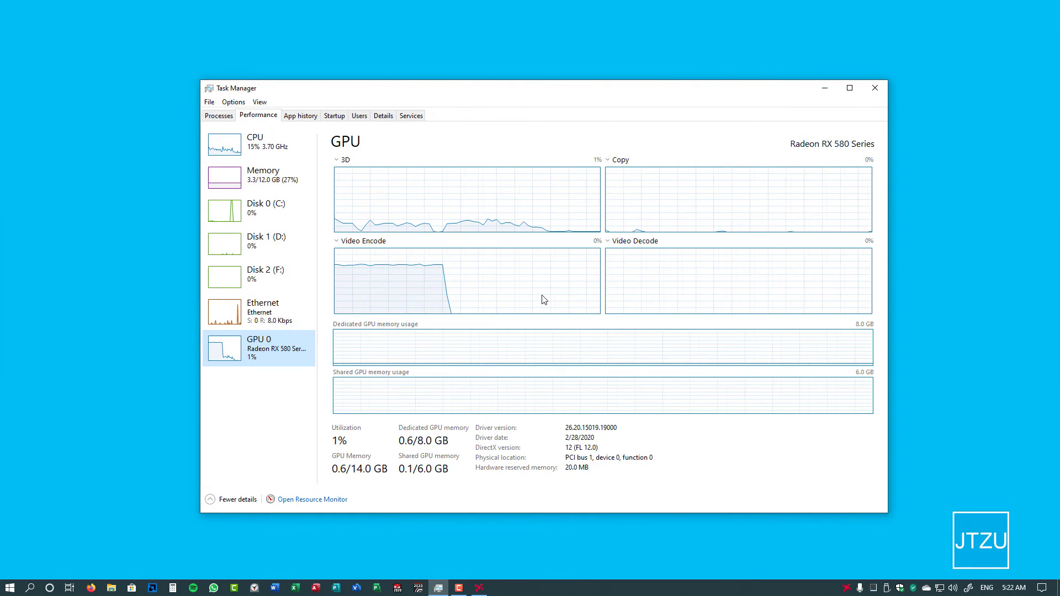
left_click(221, 116)
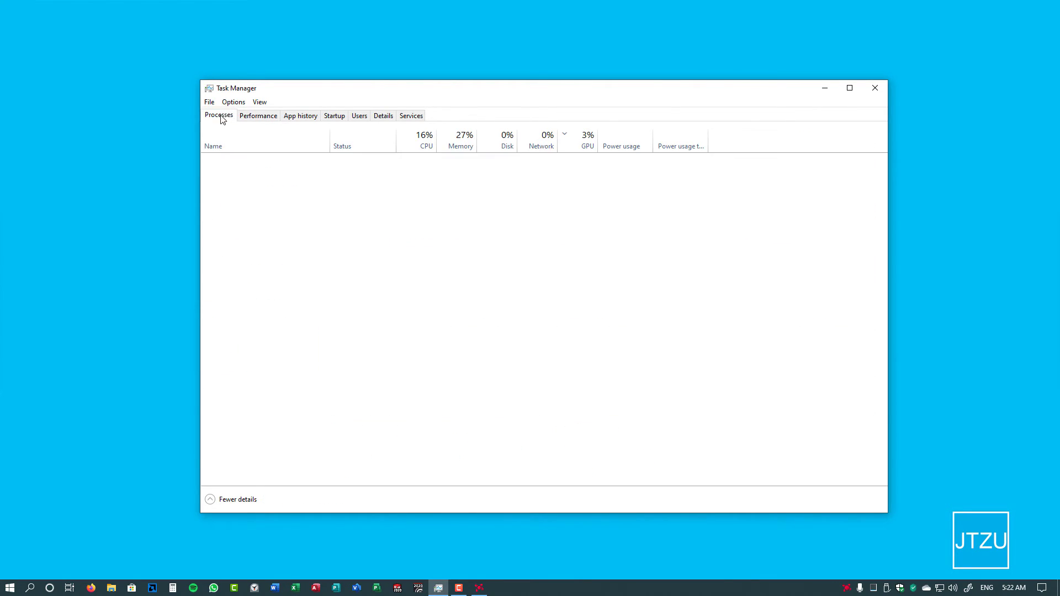
left_click(383, 115)
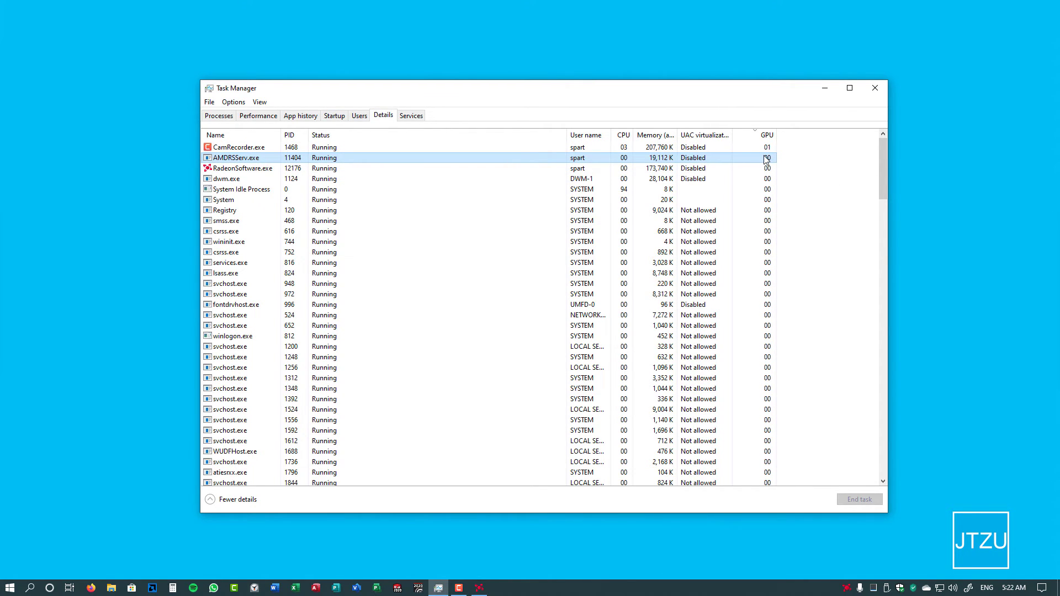
left_click(259, 116)
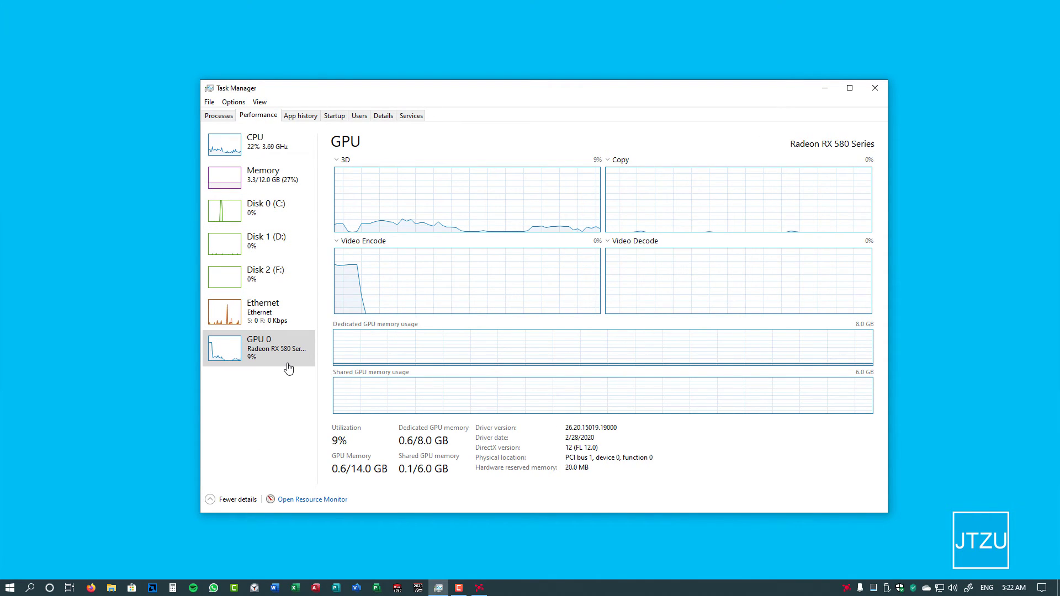
left_click(825, 90)
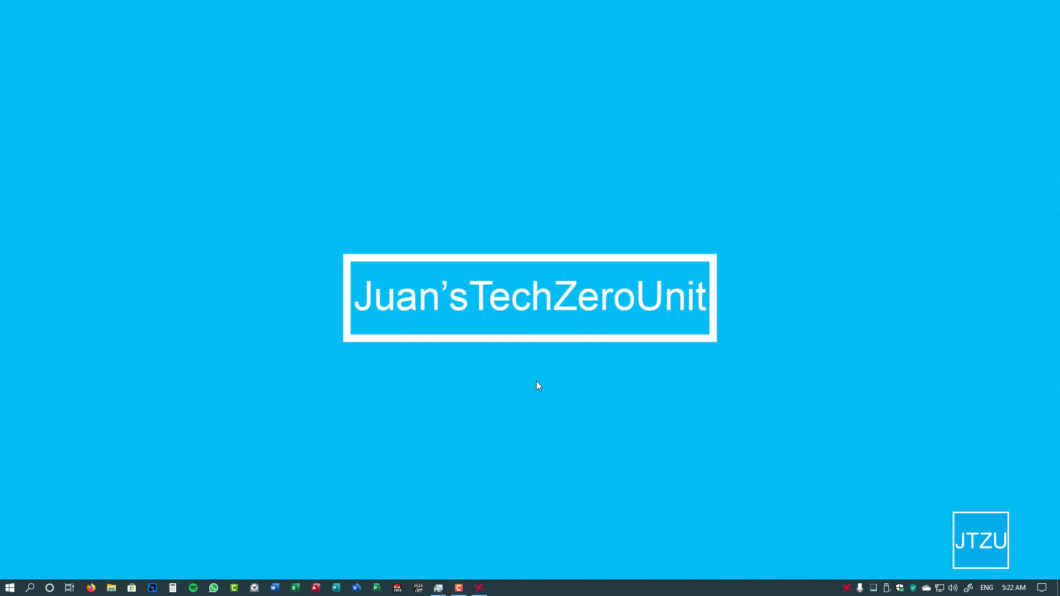